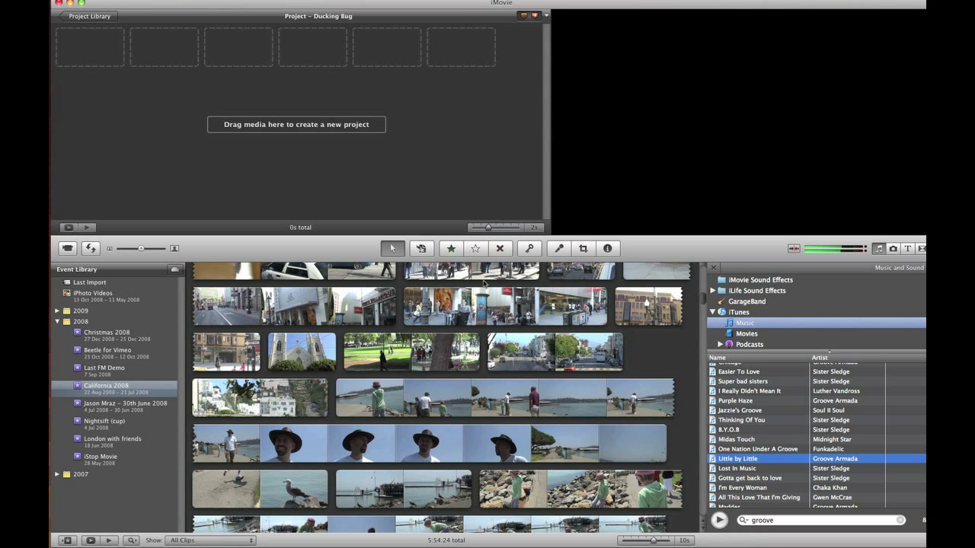
Step: Add the street clip to the Ducking Bug project with Little by Little as background music
{"action": "left_click", "coordinate": [508, 354]}
{"action": "key", "text": "e"}
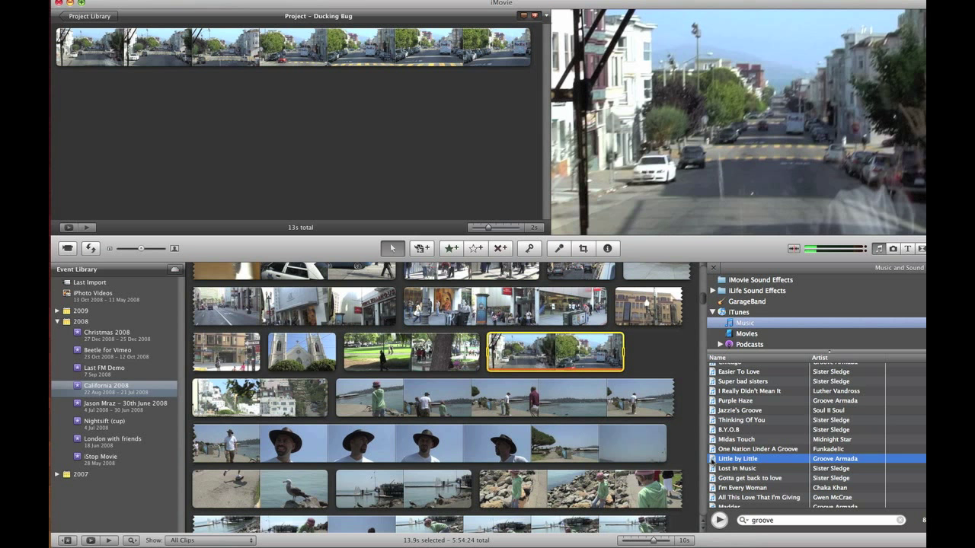
{"action": "left_click_drag", "start_coordinate": [594, 350], "coordinate": [428, 161]}
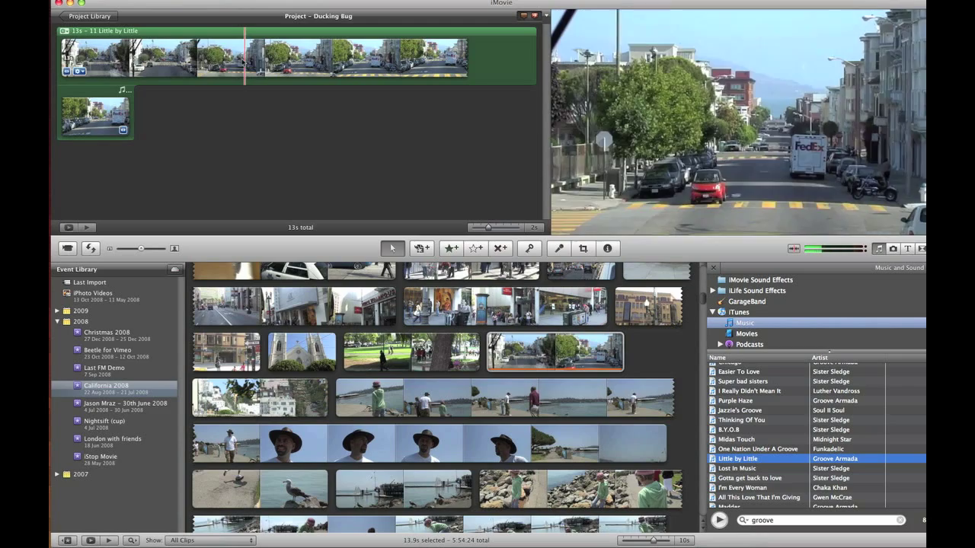
Step: Lower the street clip's audio volume to 81%
{"action": "key", "text": "super+a"}
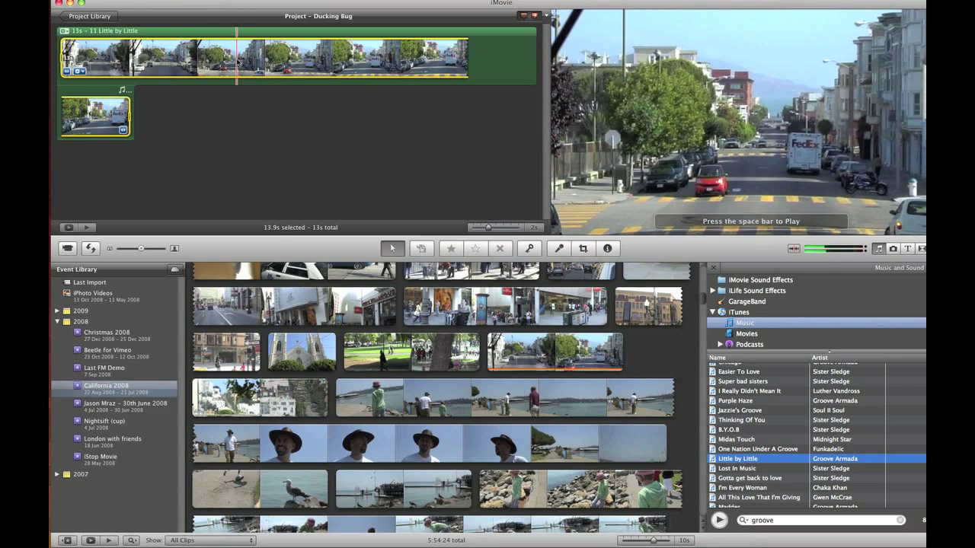
{"action": "key", "text": "a"}
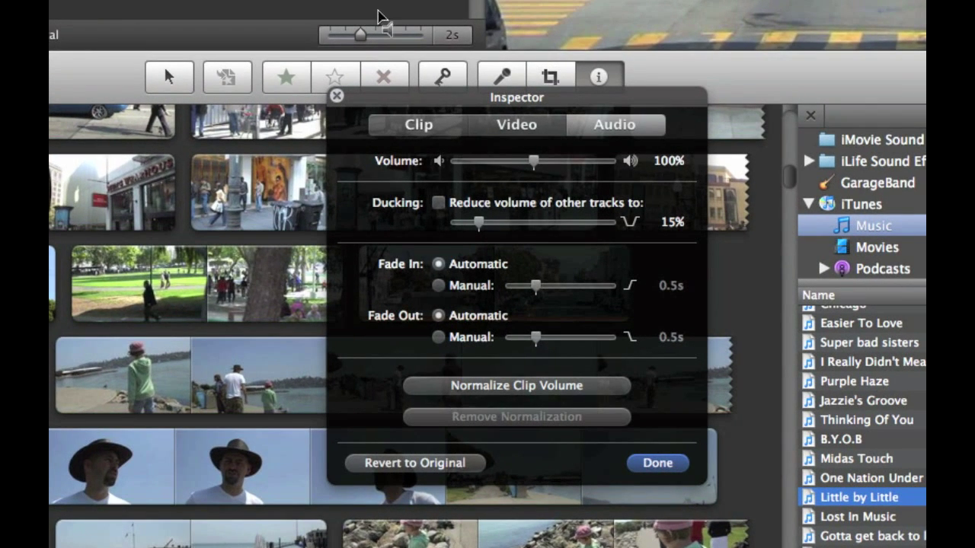
{"action": "left_click_drag", "start_coordinate": [536, 167], "coordinate": [524, 165]}
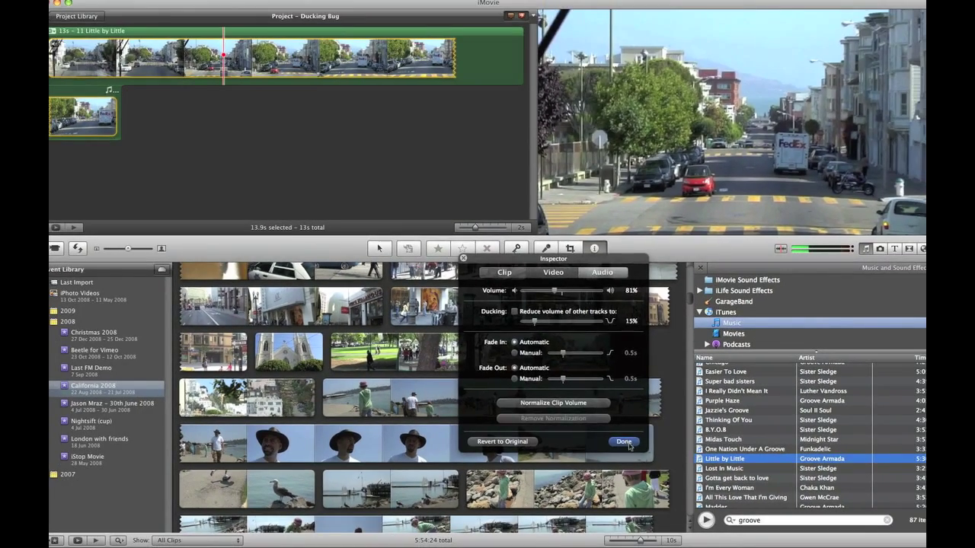
{"action": "left_click", "coordinate": [624, 442]}
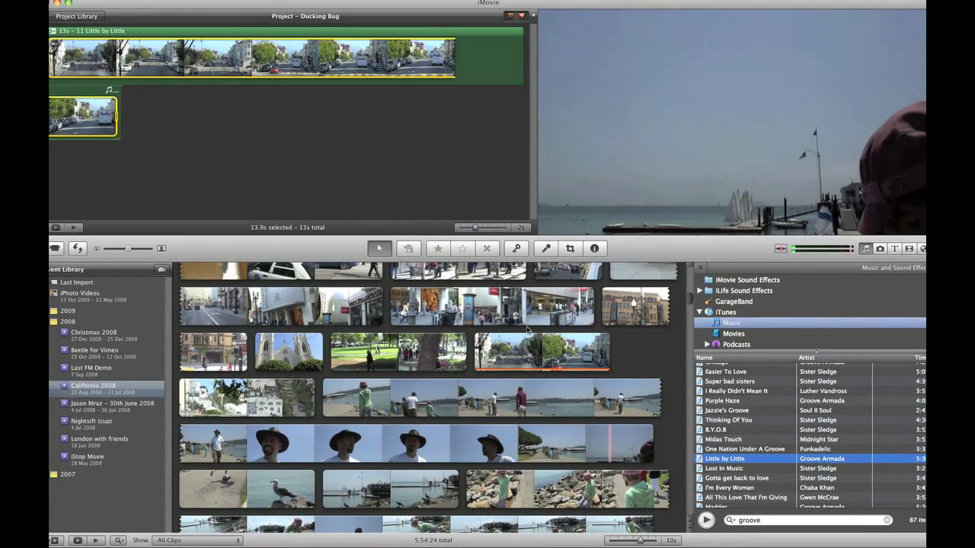
Step: Raise the Little by Little music track's volume to 200%
{"action": "left_click", "coordinate": [490, 80]}
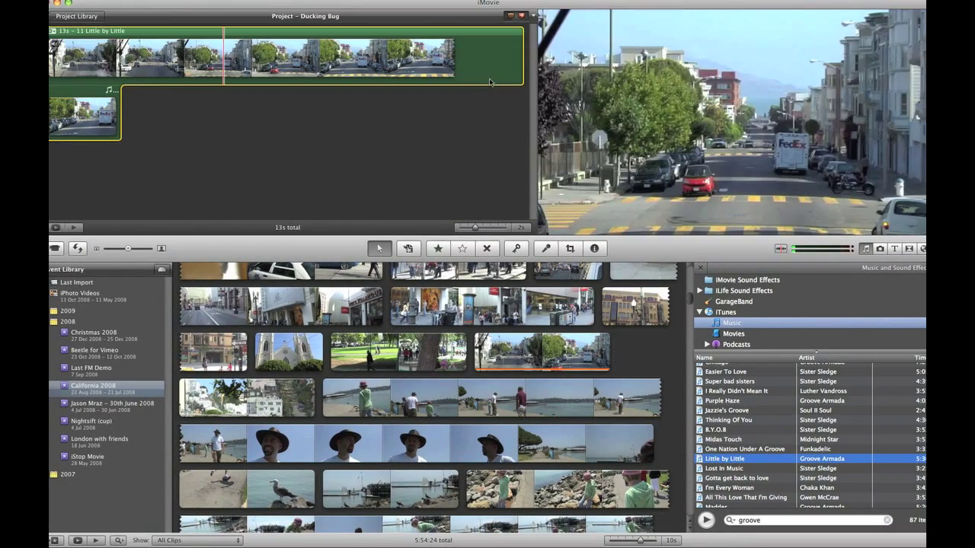
{"action": "double_click", "coordinate": [490, 82]}
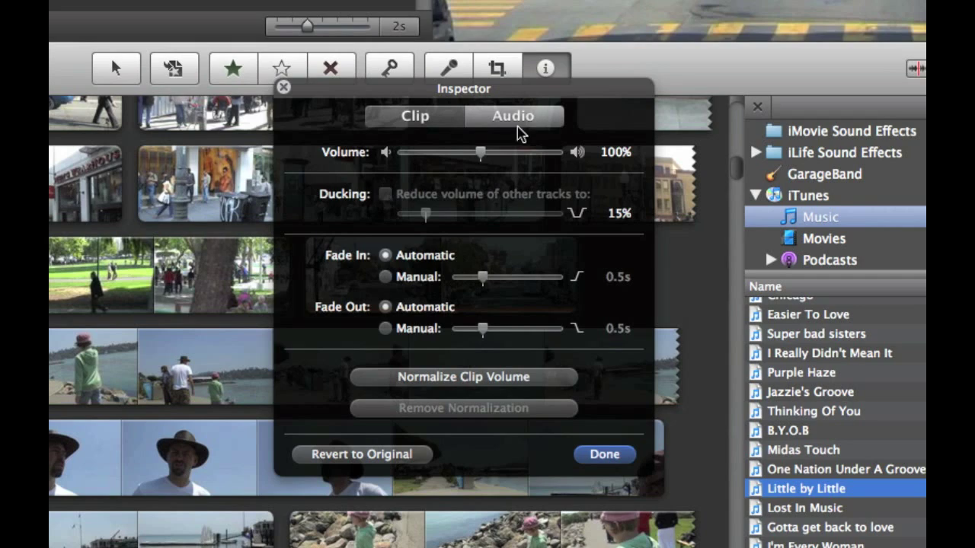
{"action": "left_click_drag", "start_coordinate": [480, 152], "coordinate": [565, 158]}
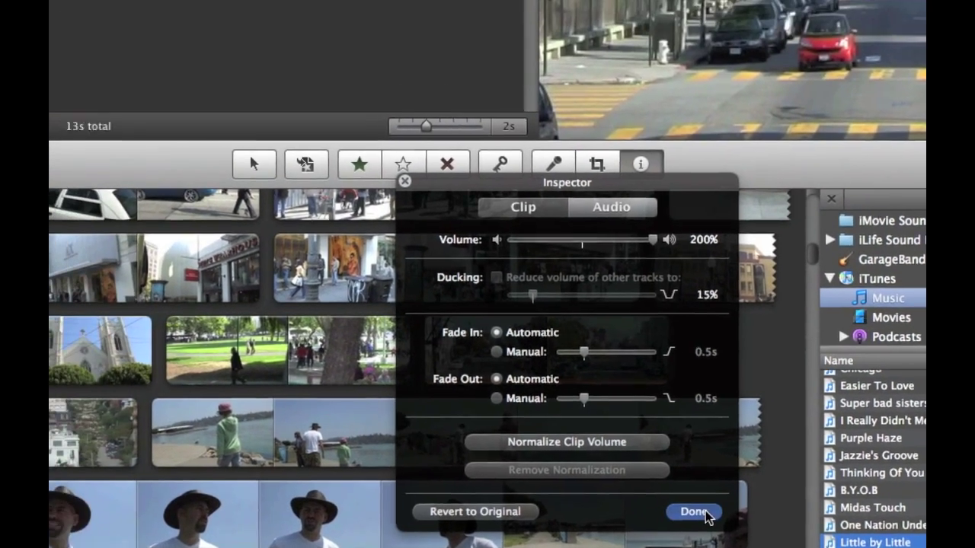
{"action": "left_click", "coordinate": [609, 453]}
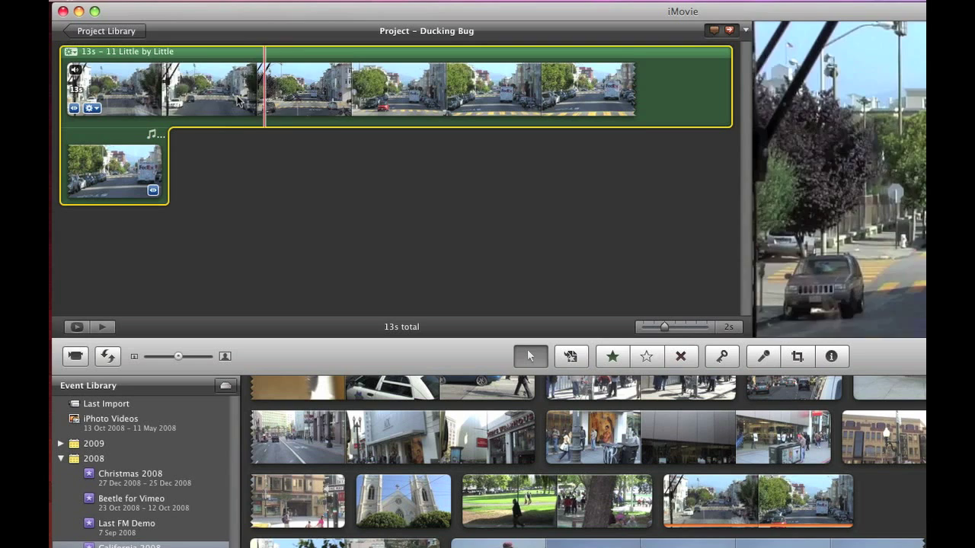
Step: Play back the mix, then split the street clip at the playhead with Split Clip
{"action": "key", "text": "space"}
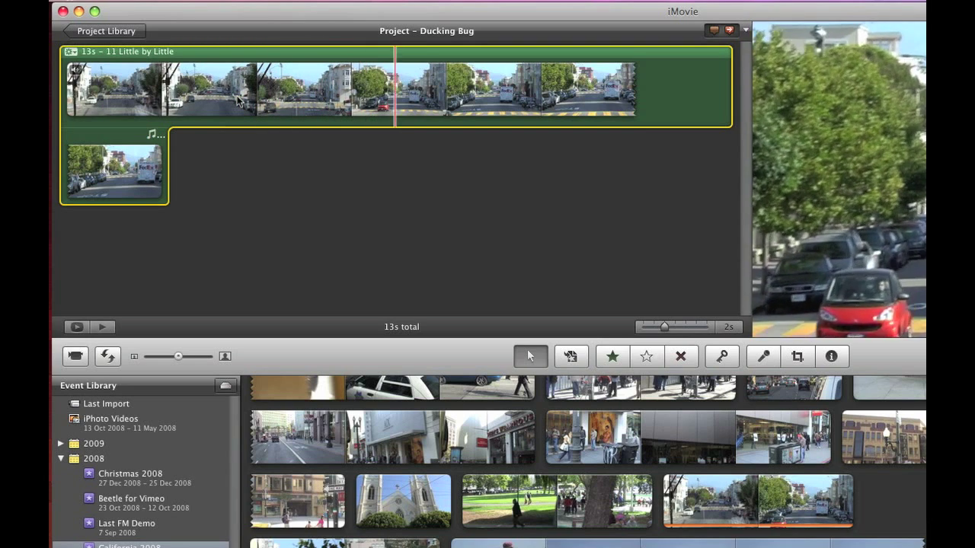
{"action": "key", "text": "space"}
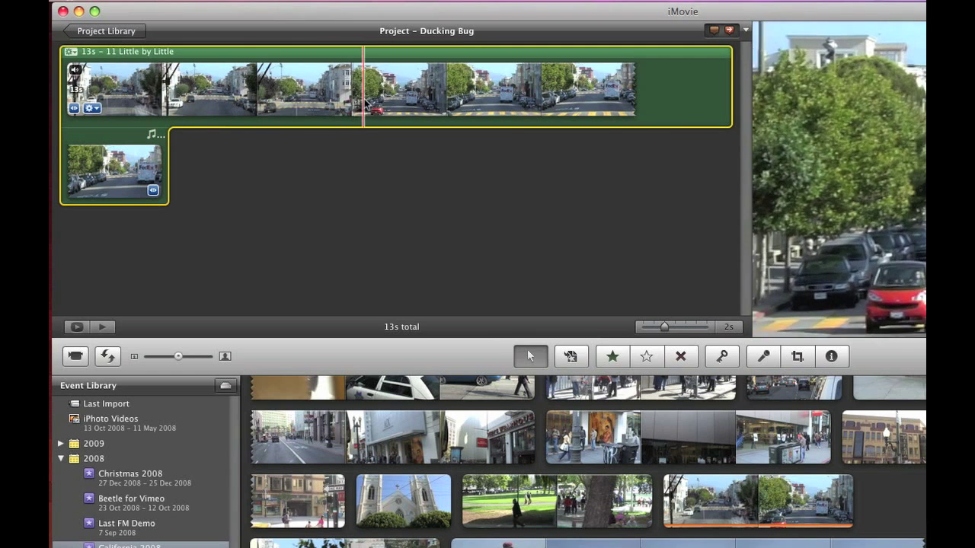
{"action": "left_click", "coordinate": [377, 102]}
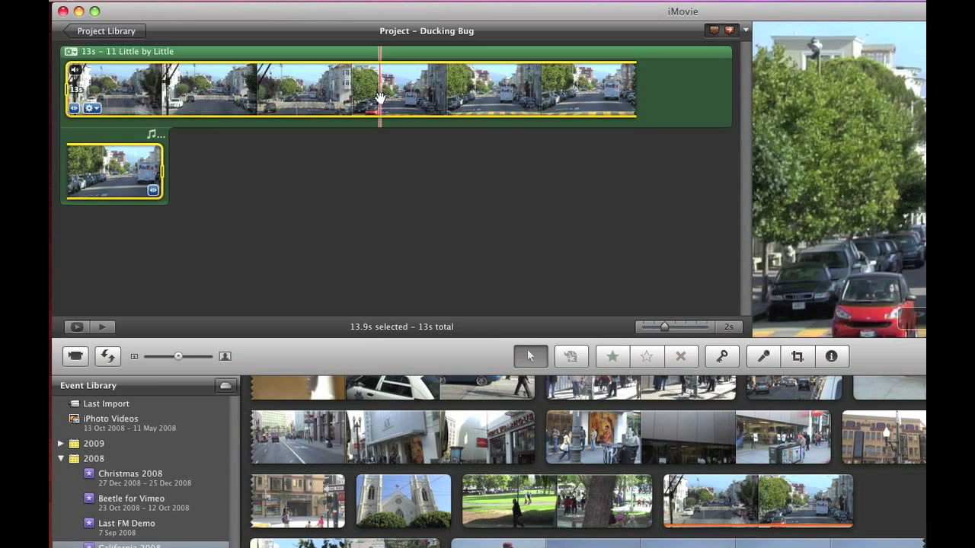
{"action": "right_click", "coordinate": [380, 98]}
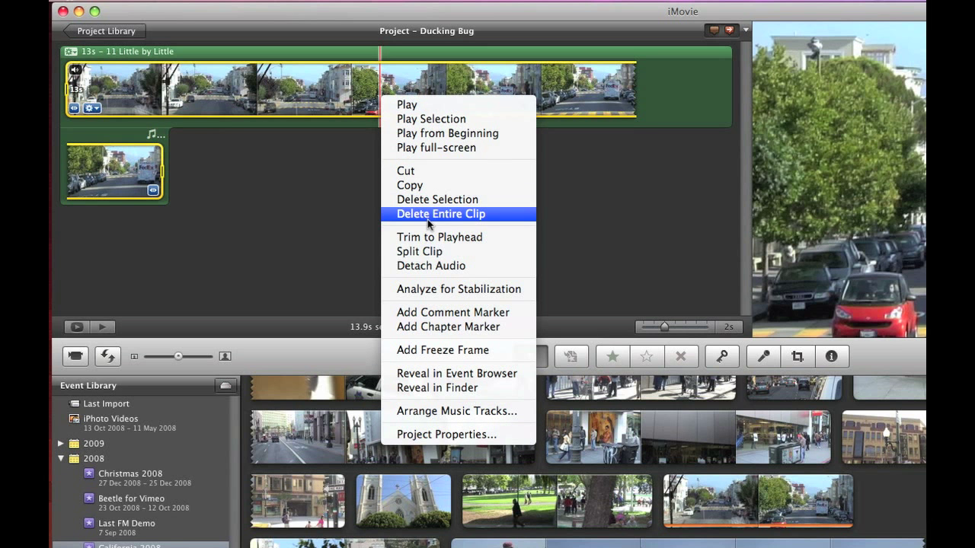
{"action": "left_click", "coordinate": [442, 258]}
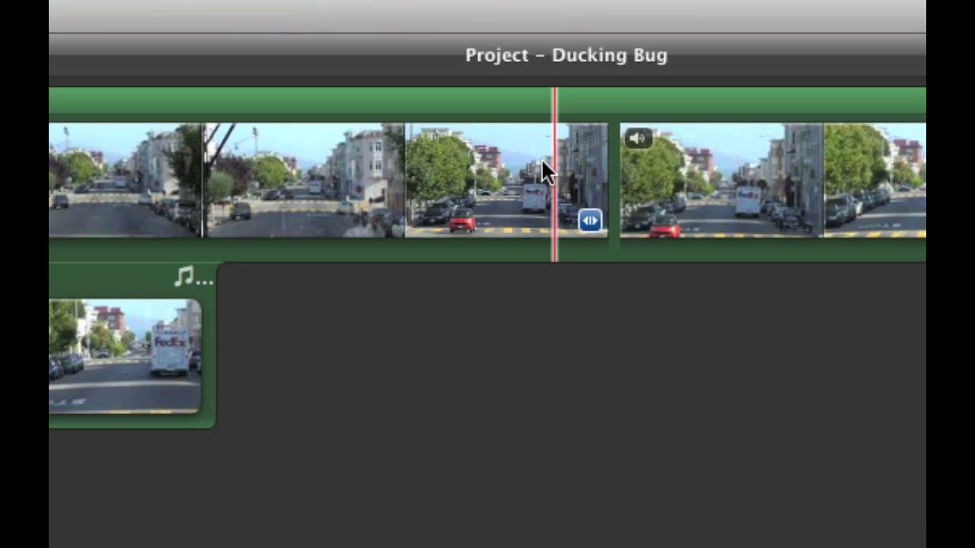
Step: Preview the project playback around the first half of the split clip
{"action": "left_click", "coordinate": [540, 158]}
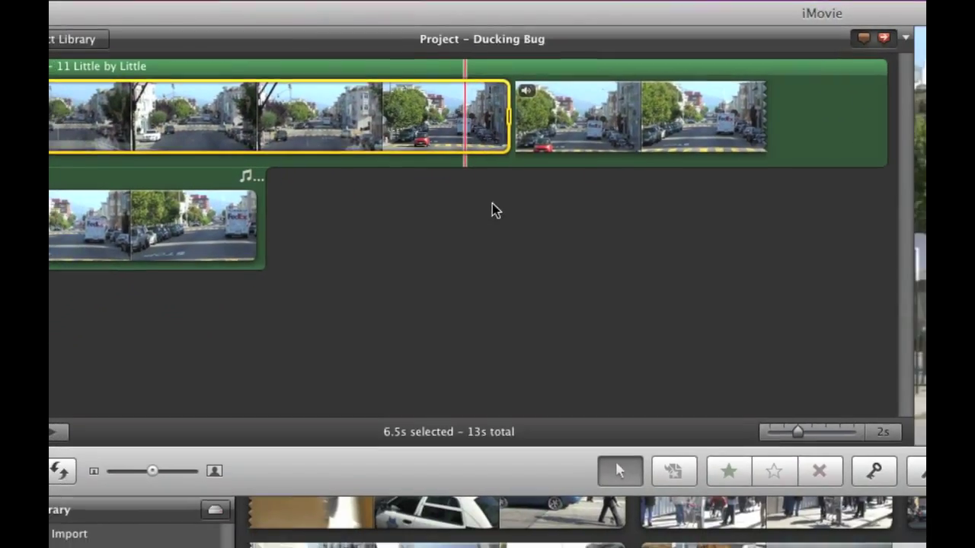
{"action": "left_click", "coordinate": [492, 204]}
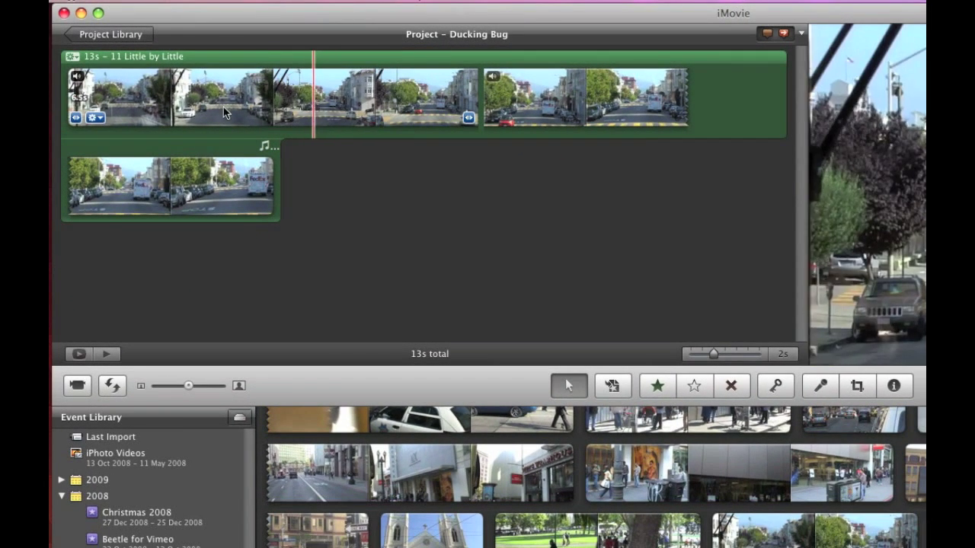
{"action": "key", "text": "space"}
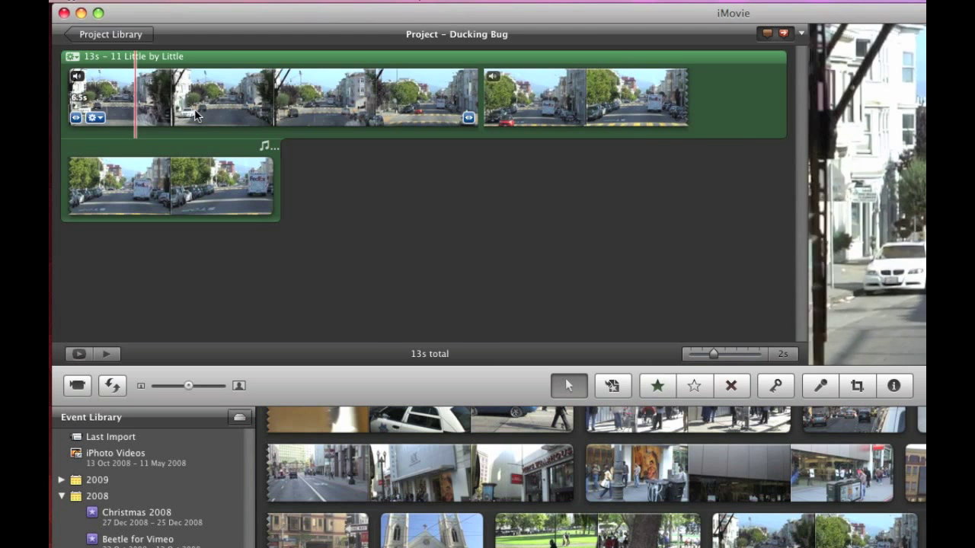
Step: Turn on ducking for the first 6.5s clip, reducing other tracks to 30%
{"action": "left_click", "coordinate": [200, 113]}
{"action": "double_click", "coordinate": [200, 114]}
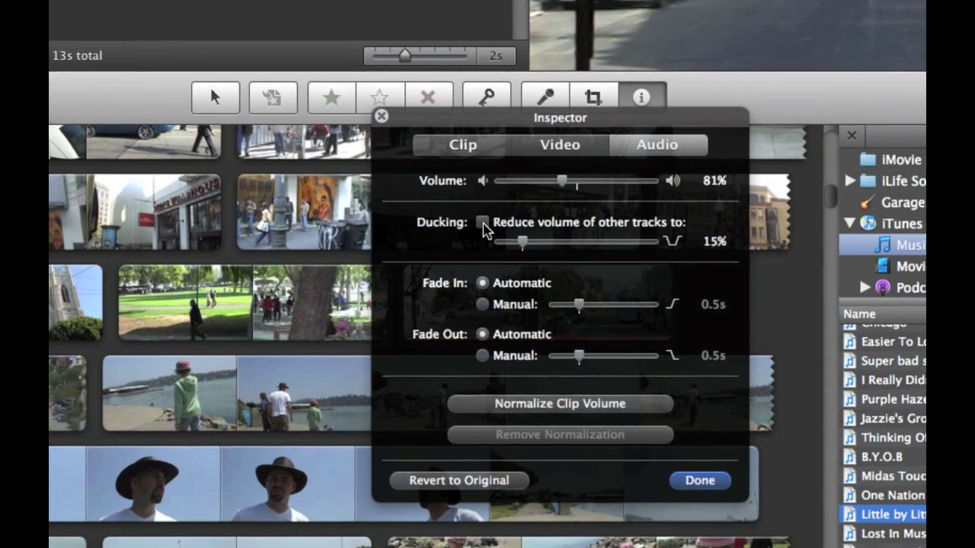
{"action": "left_click", "coordinate": [482, 223]}
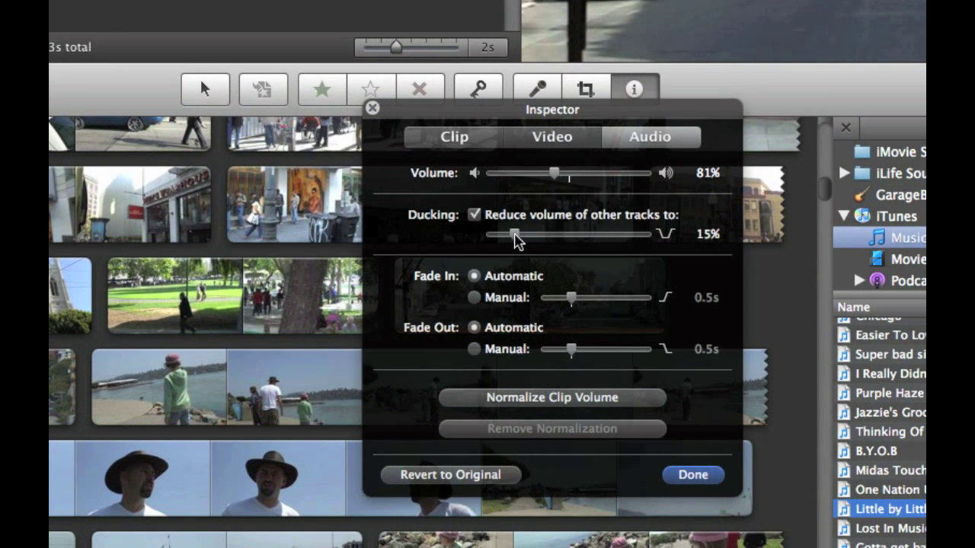
{"action": "left_click_drag", "start_coordinate": [521, 236], "coordinate": [531, 238]}
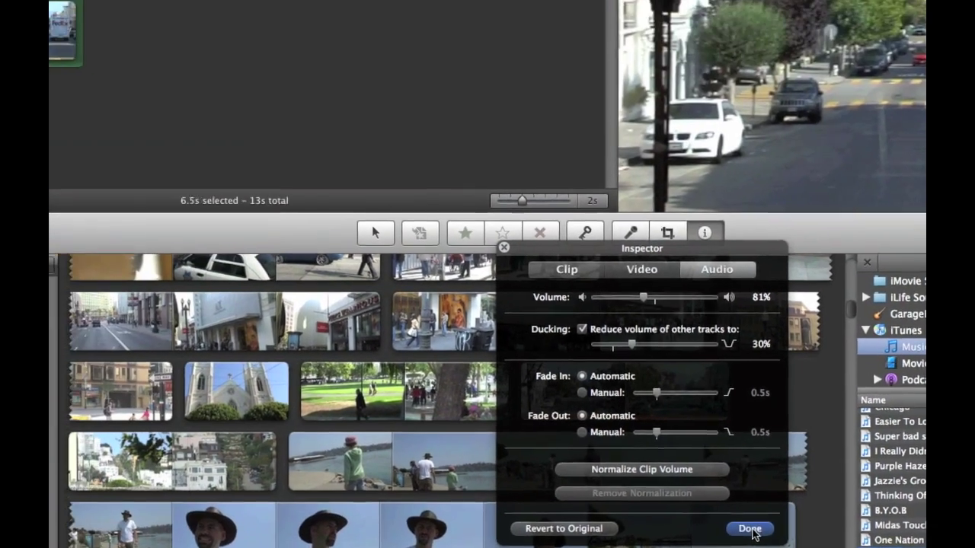
{"action": "left_click", "coordinate": [692, 474]}
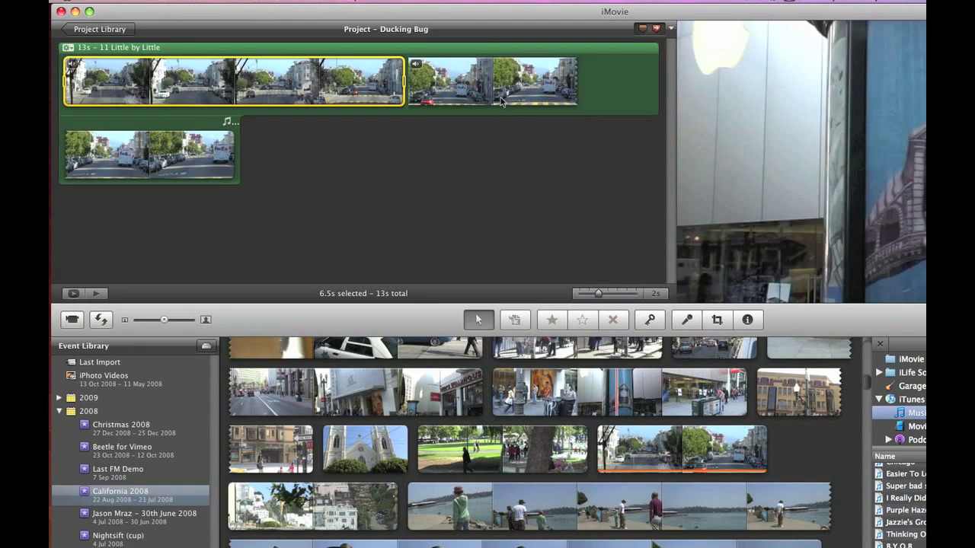
Step: Enable ducking at 90% on the second 7.4s clip and play the project back
{"action": "left_click", "coordinate": [501, 101]}
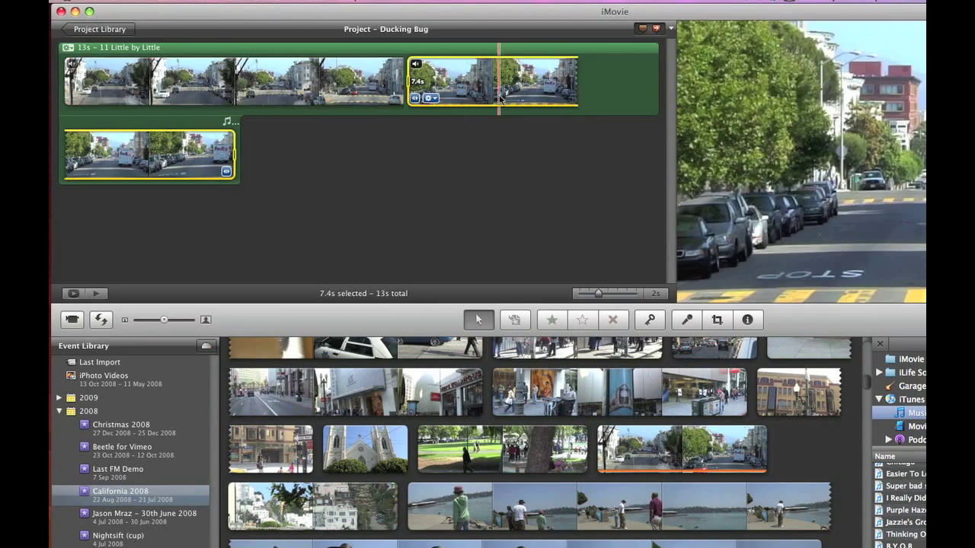
{"action": "key", "text": "i"}
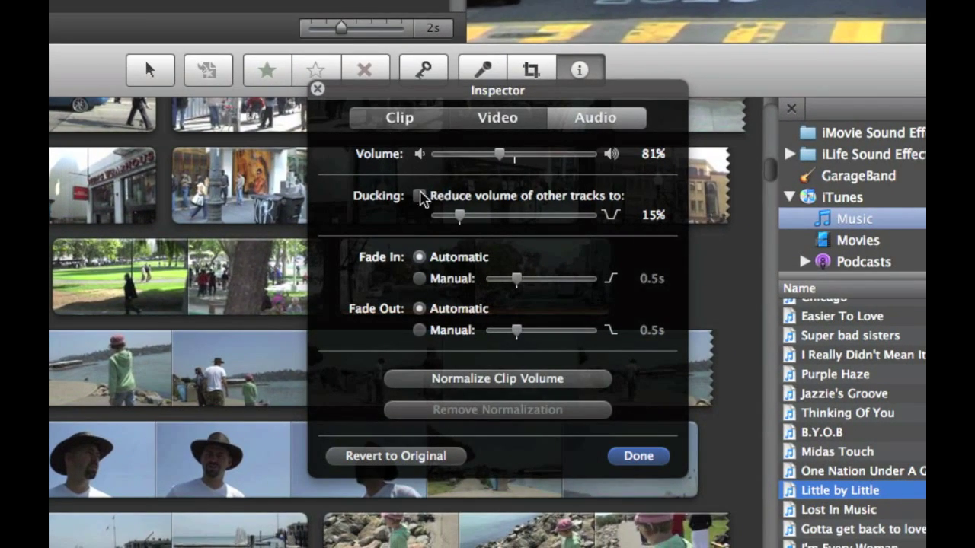
{"action": "left_click_drag", "start_coordinate": [464, 221], "coordinate": [569, 220]}
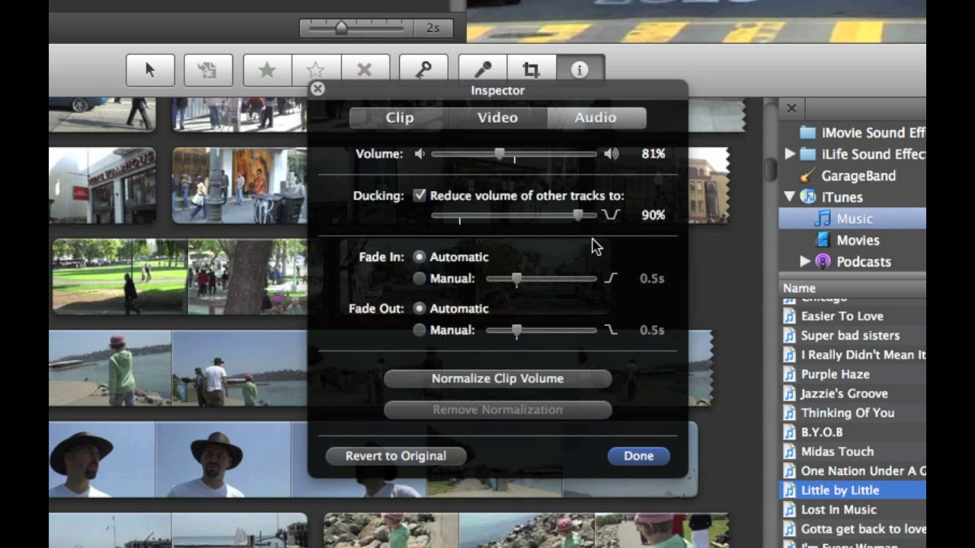
{"action": "left_click", "coordinate": [642, 459]}
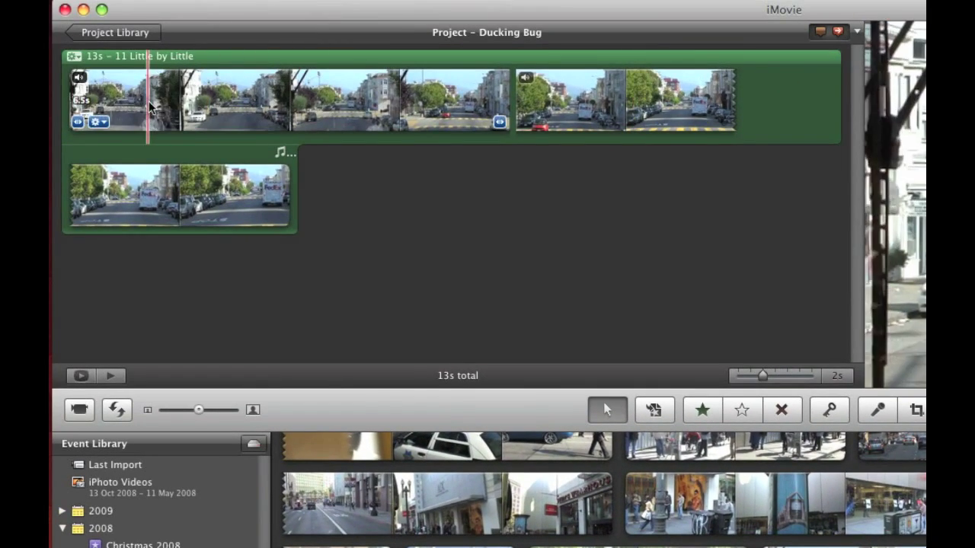
{"action": "key", "text": "space"}
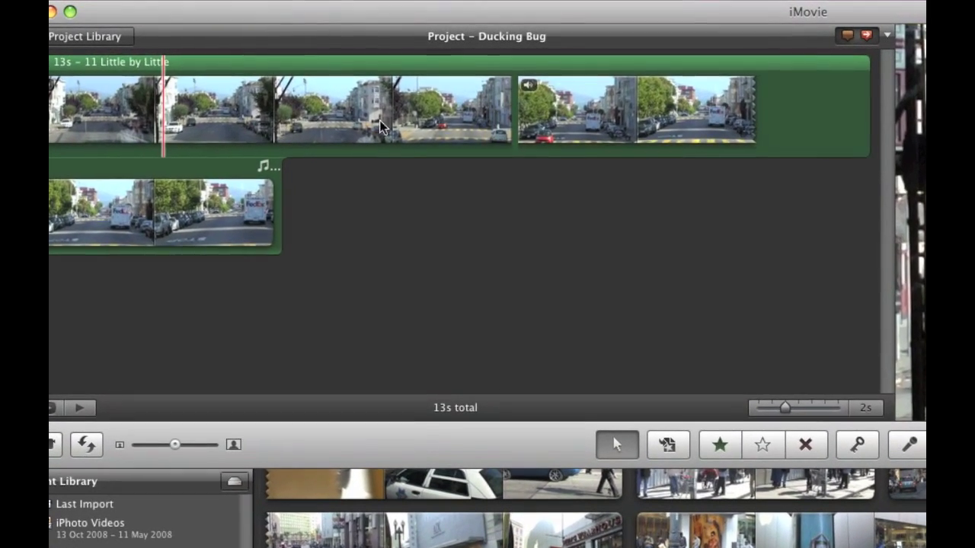
Step: Extend the second clip's start by one frame (+1), then play the 14s project twice
{"action": "mouse_move", "coordinate": [571, 124]}
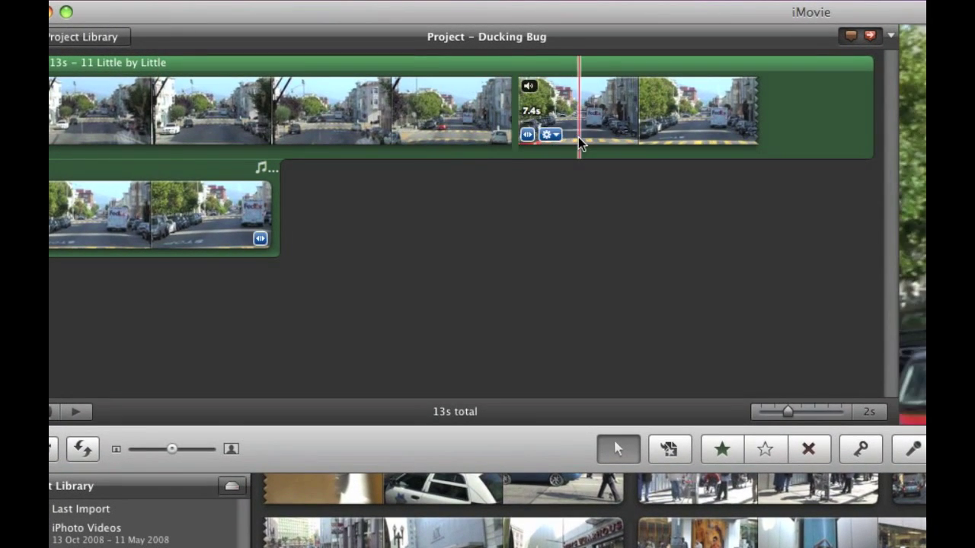
{"action": "left_click", "coordinate": [527, 139]}
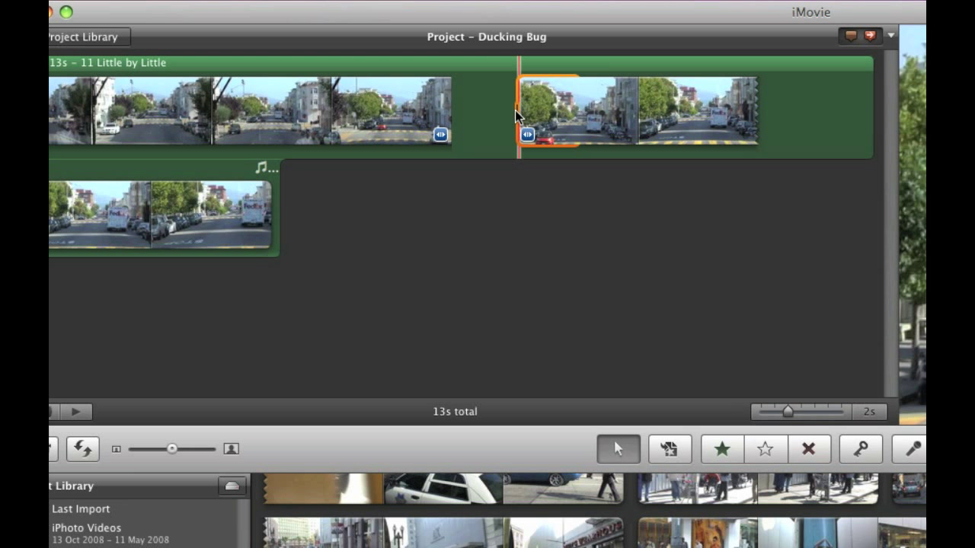
{"action": "left_click_drag", "start_coordinate": [514, 111], "coordinate": [512, 116]}
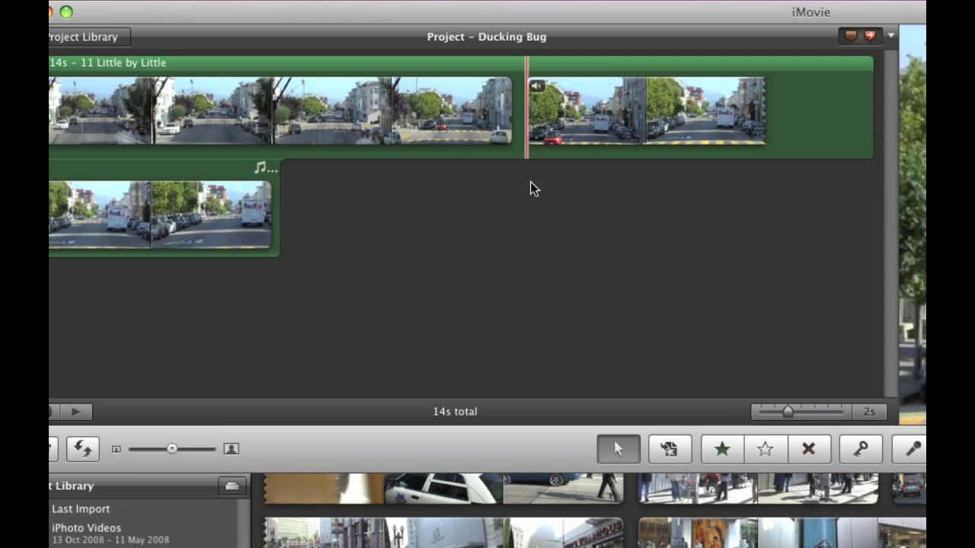
{"action": "mouse_move", "coordinate": [583, 96]}
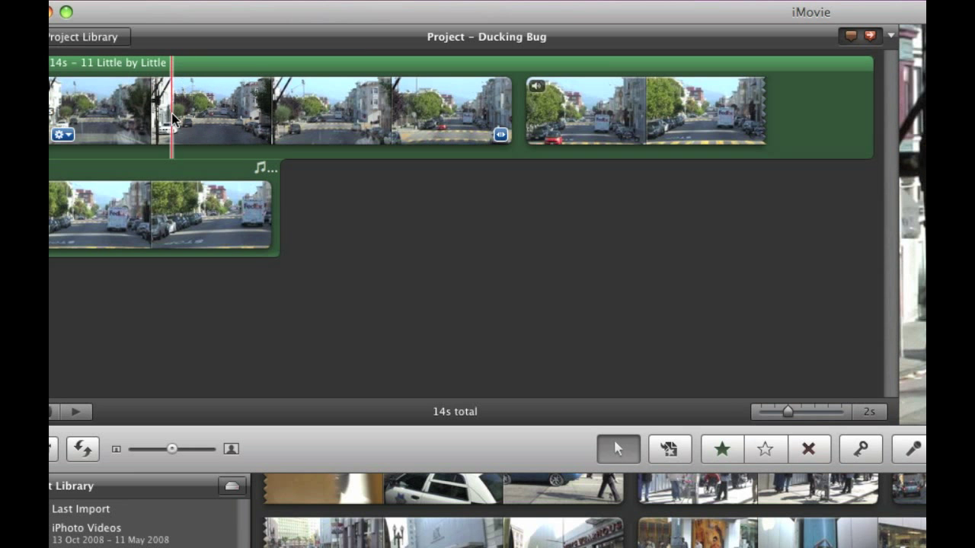
{"action": "key", "text": "space"}
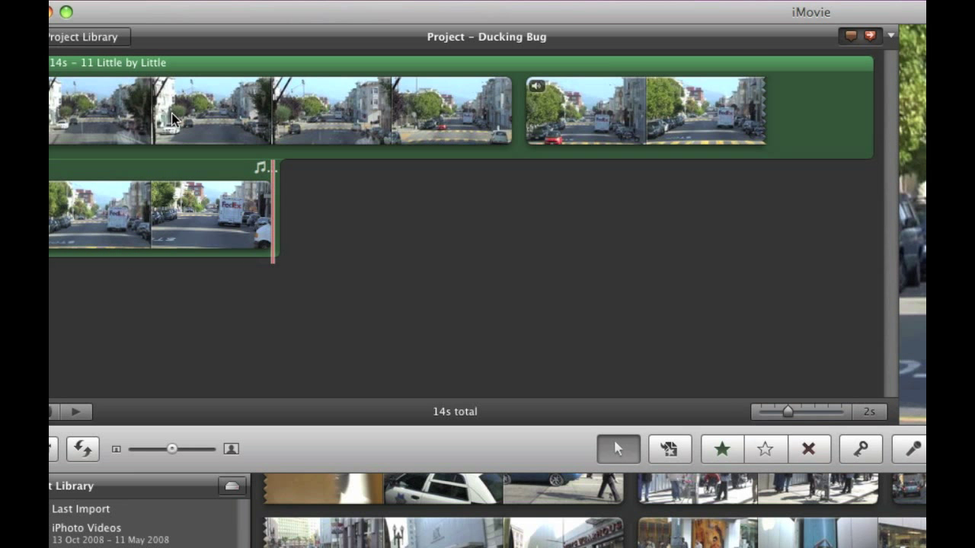
{"action": "key", "text": "space"}
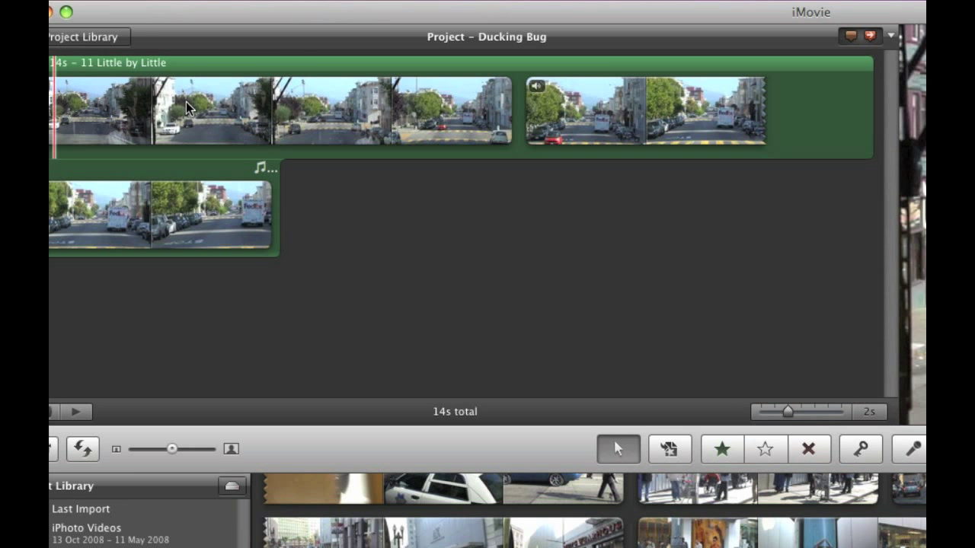
Step: Trim one frame (-1) off the second clip's start and play to check the audio
{"action": "left_click", "coordinate": [529, 116]}
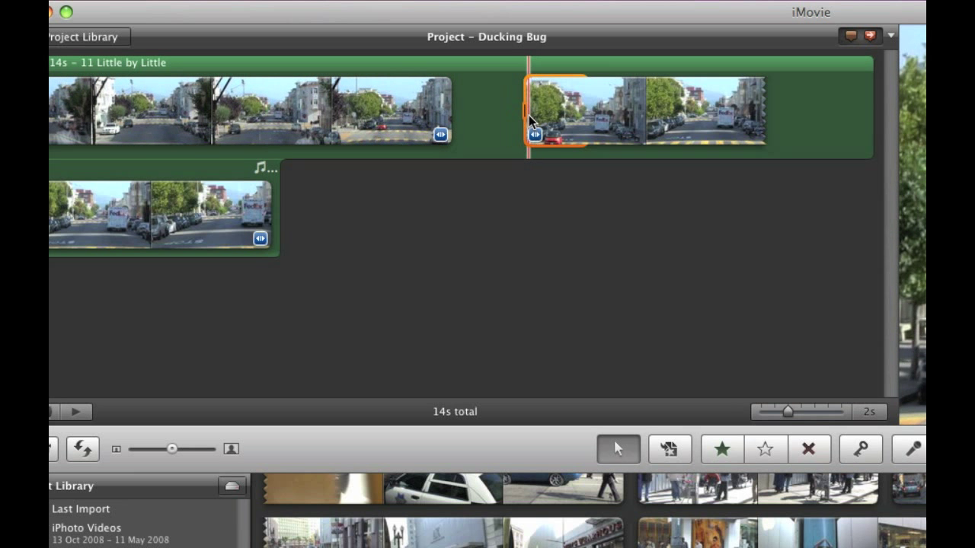
{"action": "left_click_drag", "start_coordinate": [526, 112], "coordinate": [526, 112]}
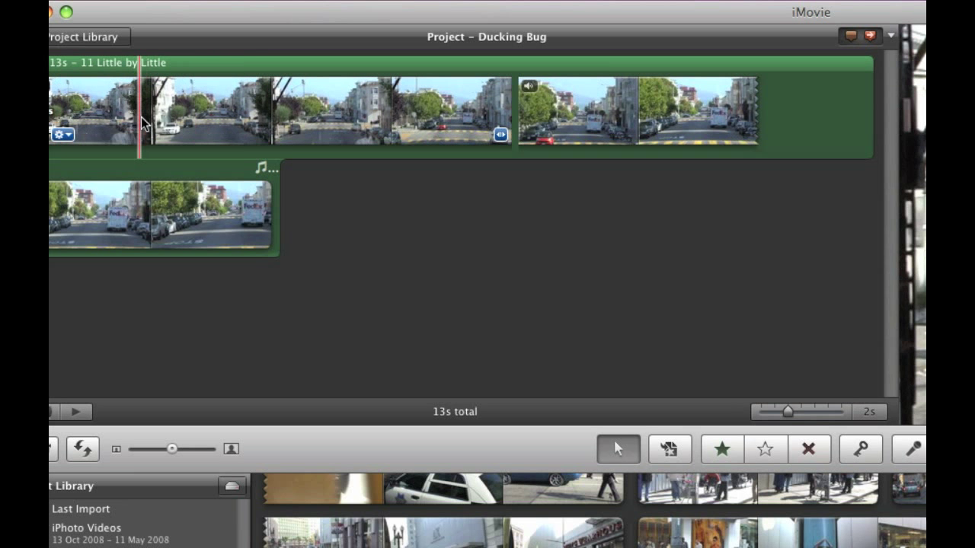
{"action": "key", "text": "space"}
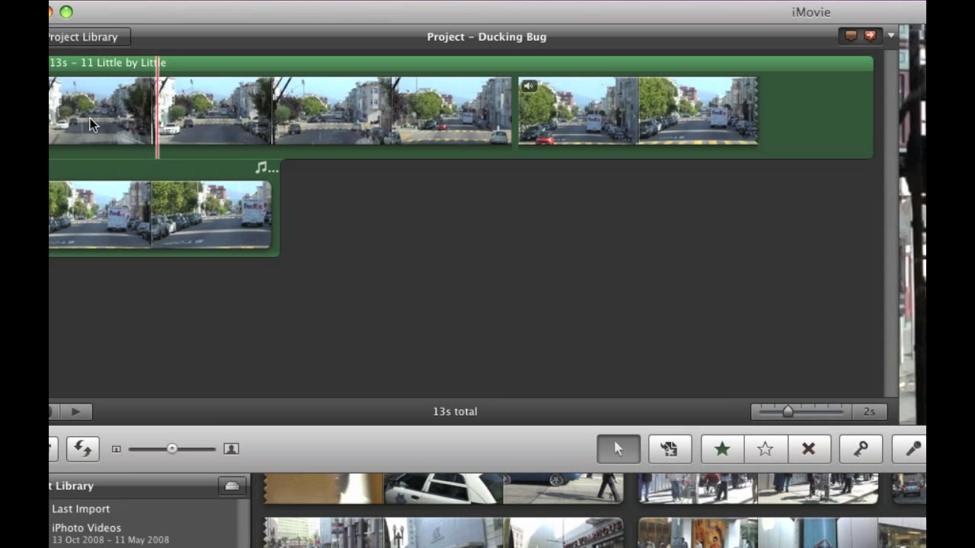